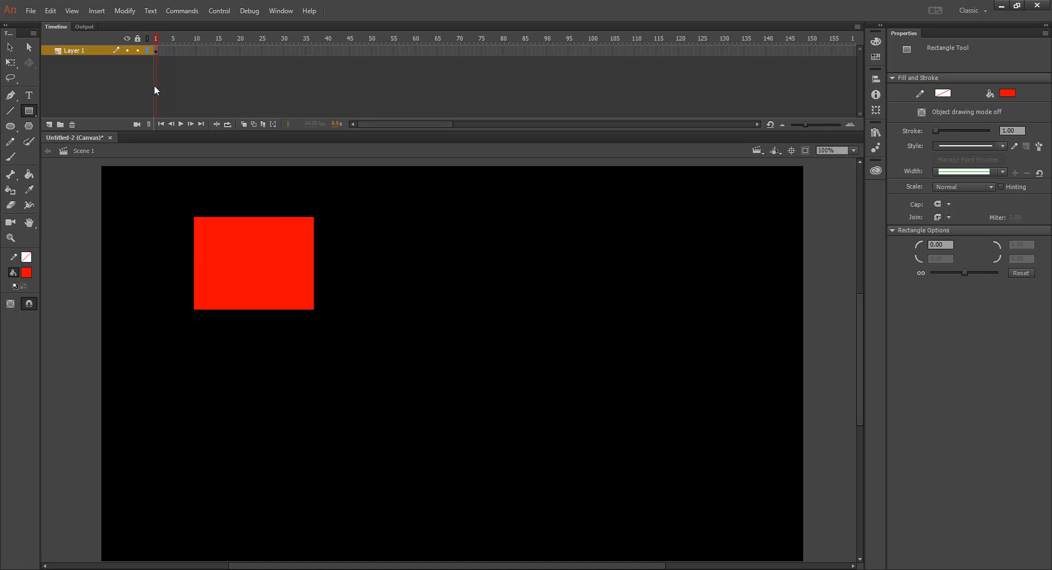
Step: Create a shape tween on the red rectangle's first frame and extend the layer to frame 60
right_click(154, 50)
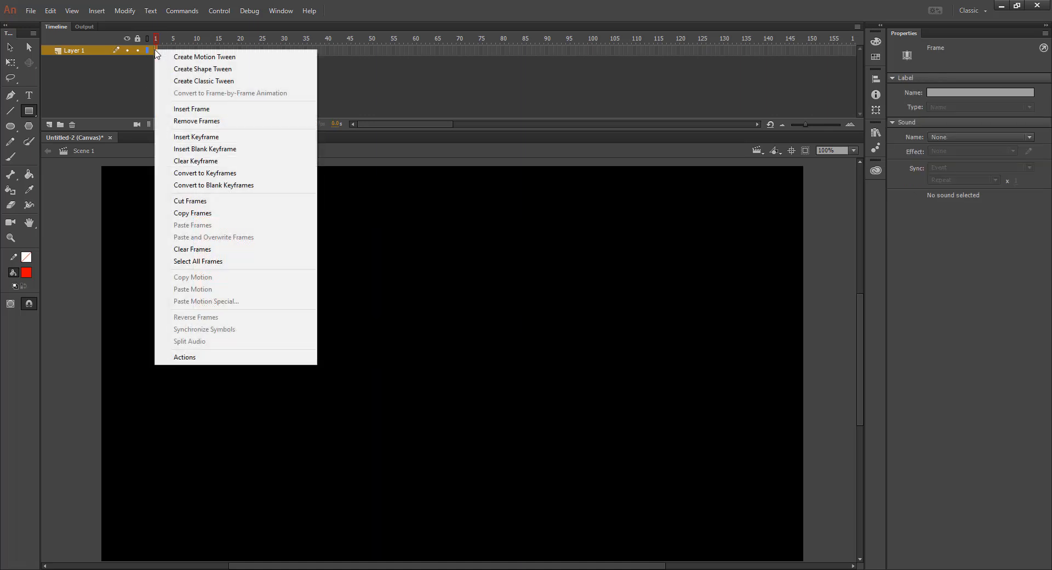
left_click(227, 72)
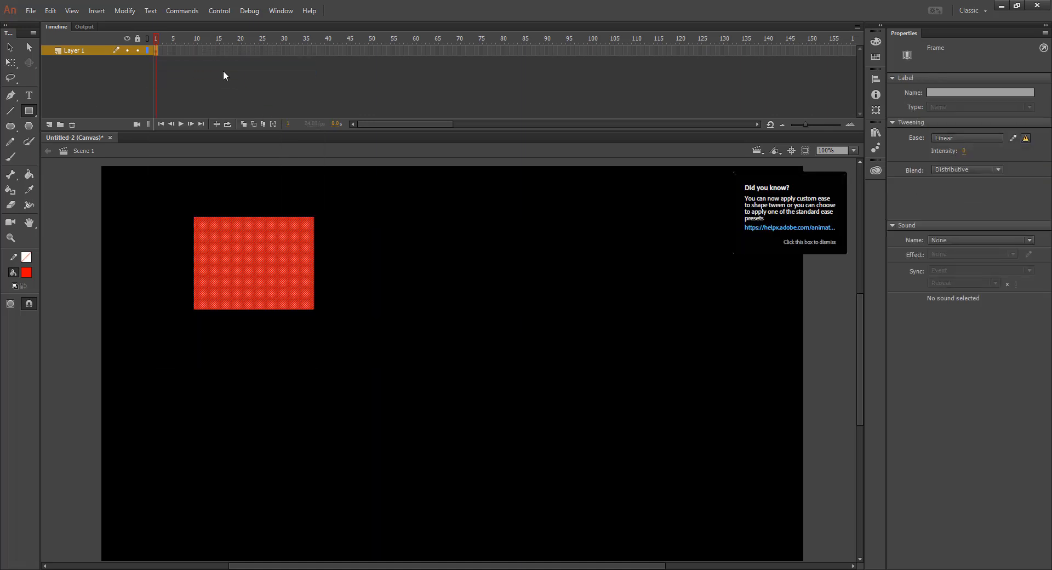
right_click(415, 50)
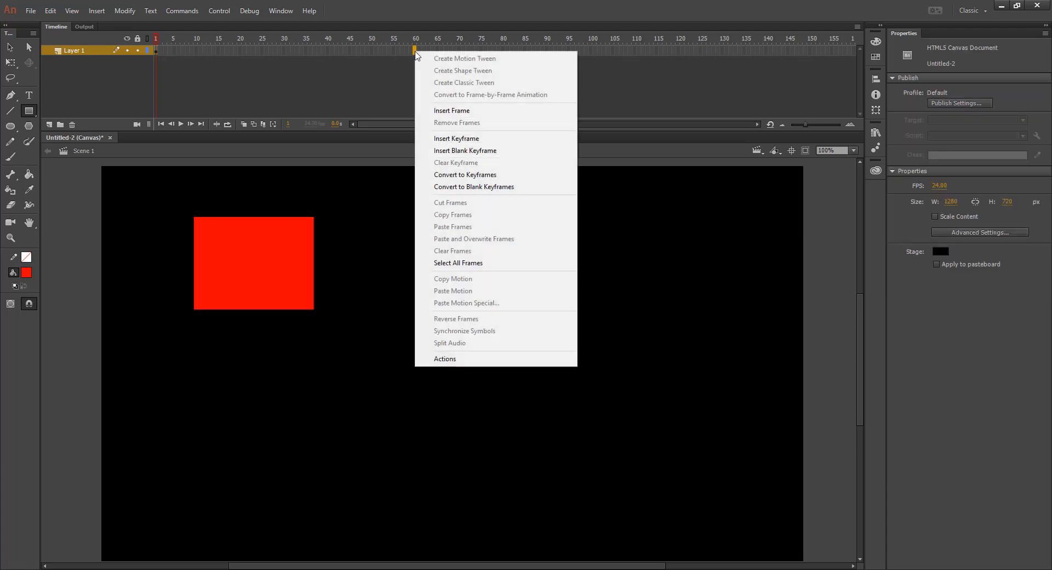
left_click(478, 111)
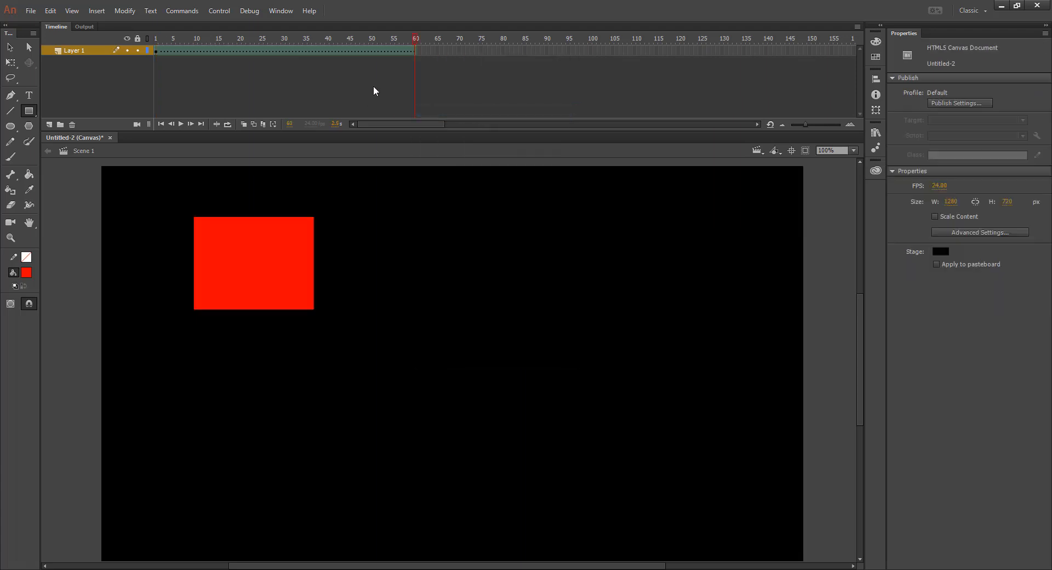
left_click(168, 51)
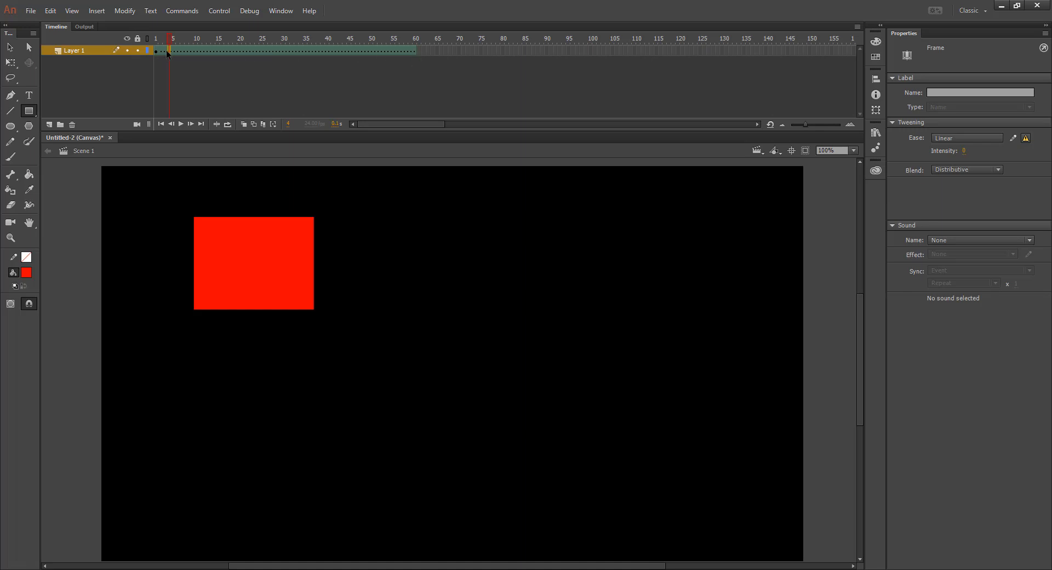
Step: Insert a blank keyframe at frame 60 and draw a tall blue oval in the lower-right part of the stage
right_click(414, 51)
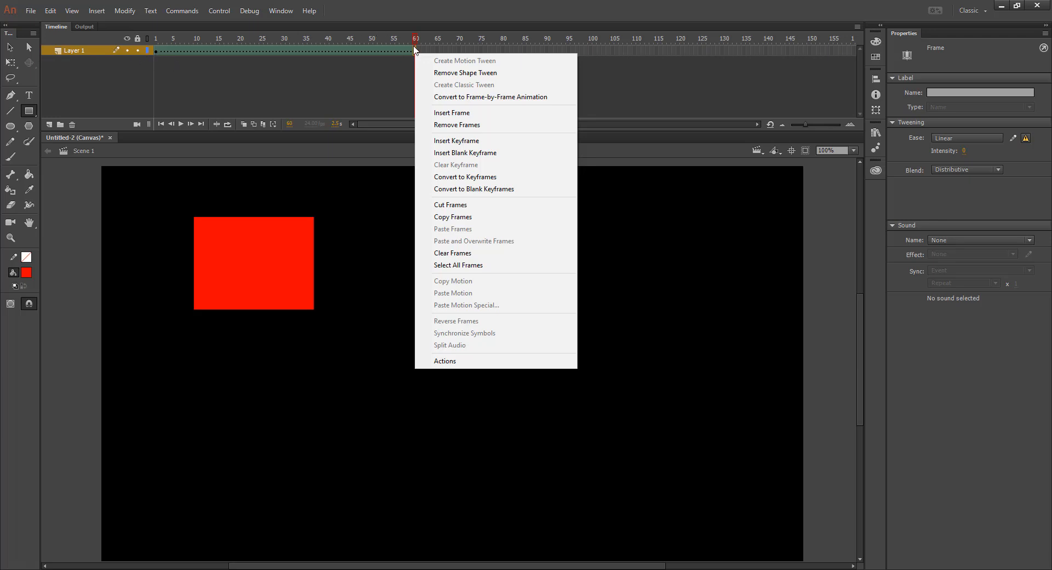
left_click(482, 153)
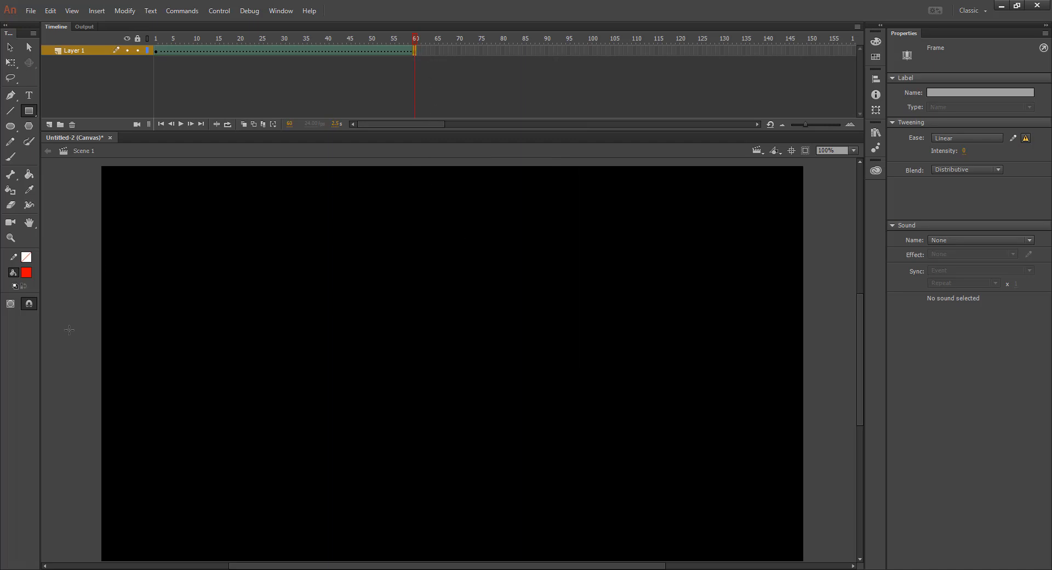
left_click(11, 126)
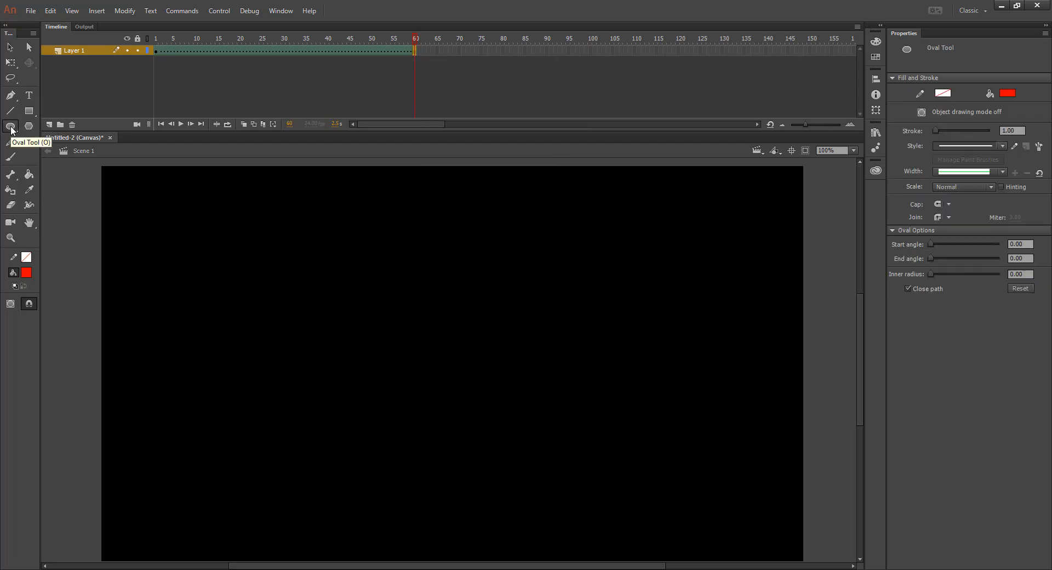
left_click(1007, 92)
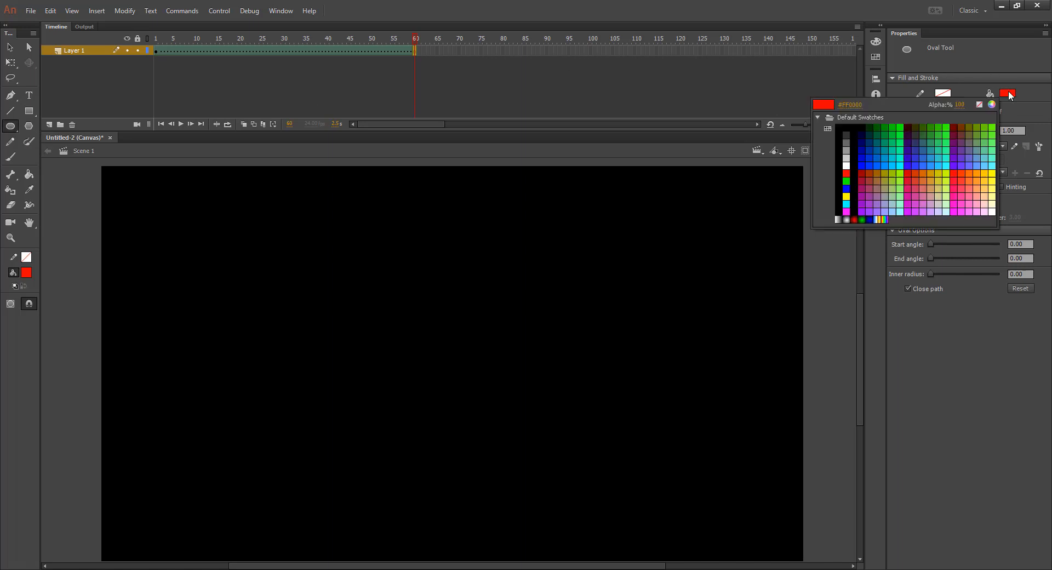
left_click(853, 188)
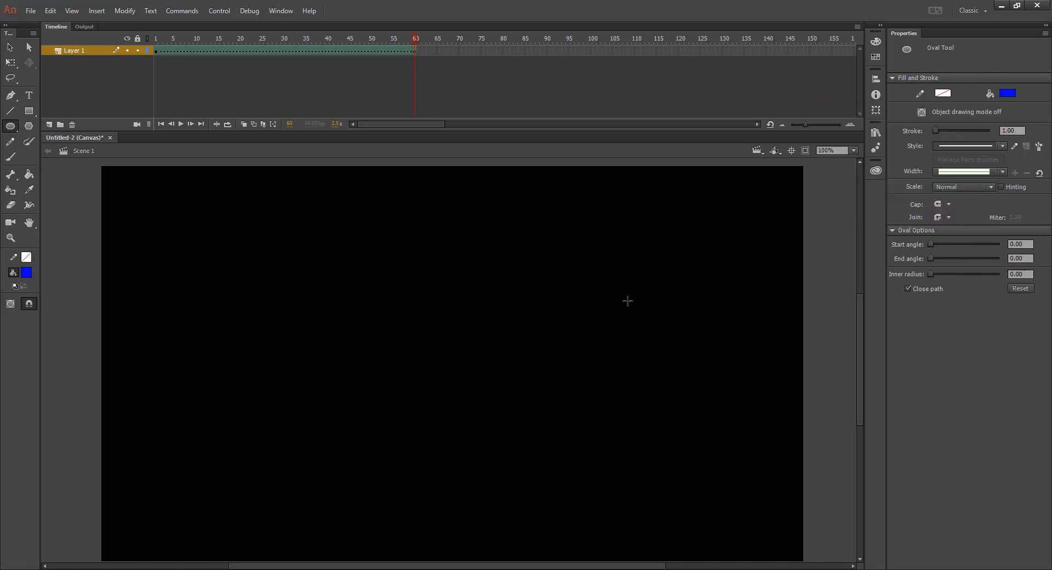
mouse_move(627, 301)
left_mouse_down()
mouse_move(735, 486)
mouse_move(721, 492)
left_mouse_up()
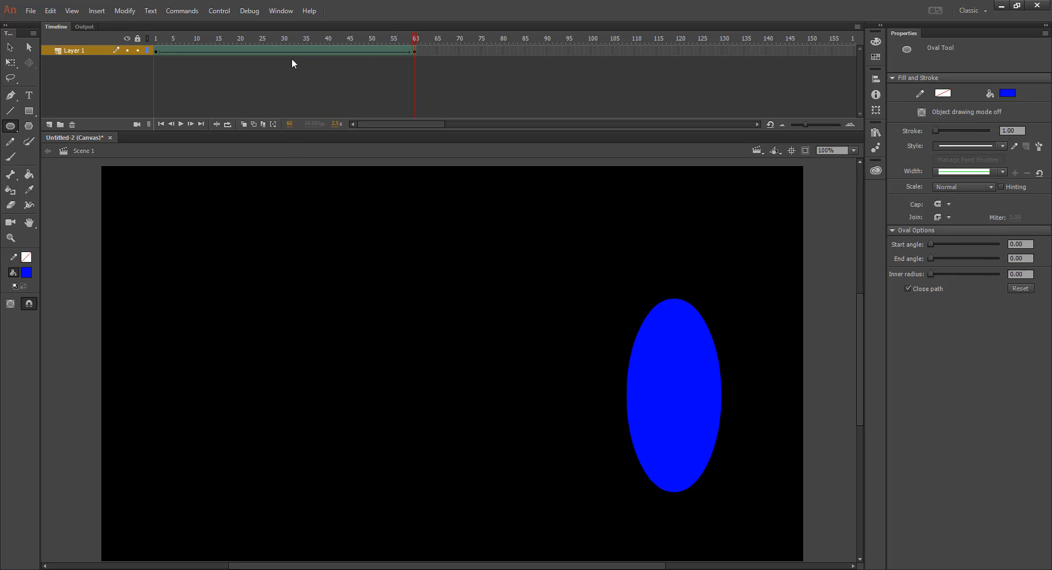
Step: Compare frames 1 and 60 and scrub through the timeline to preview the rectangle-to-oval shape tween
left_click(157, 52)
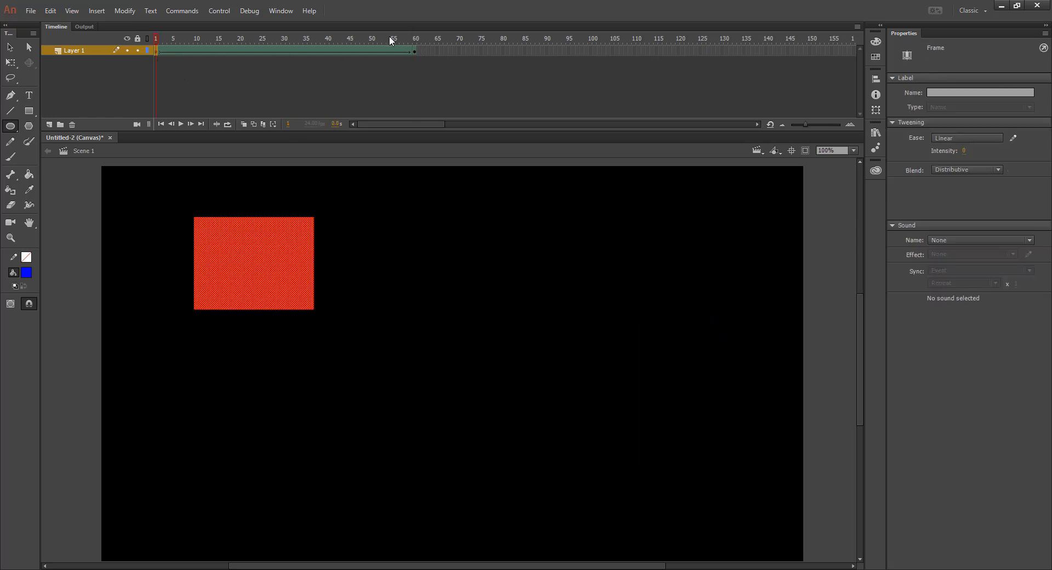
left_click(415, 51)
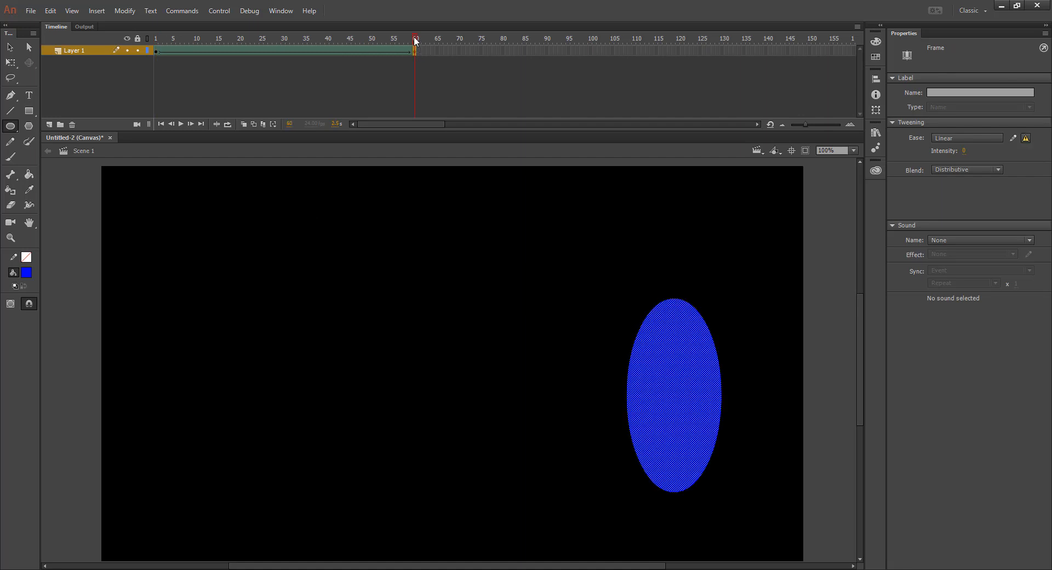
left_click_drag(416, 39, 130, 58)
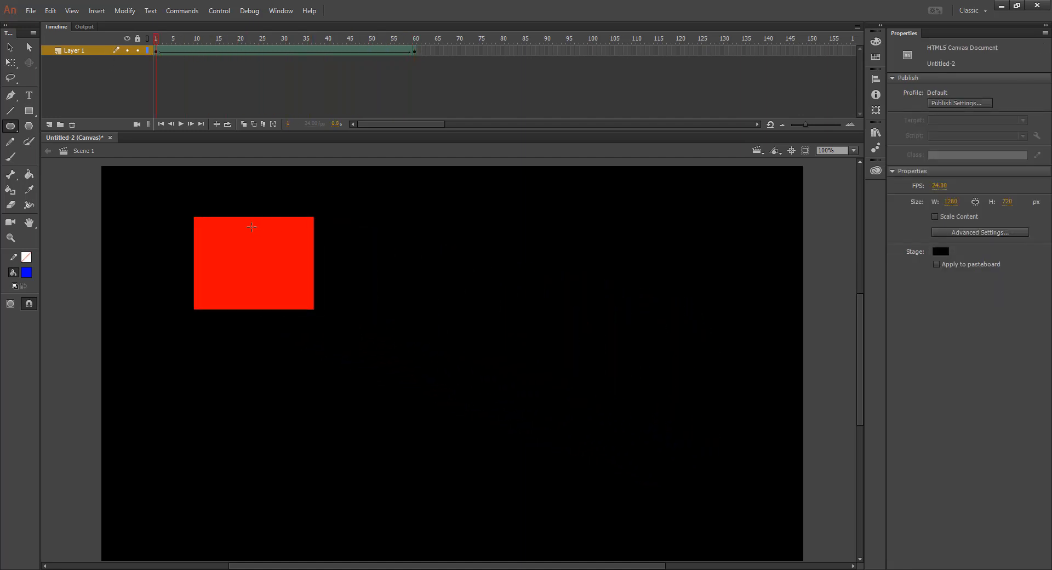
left_click_drag(157, 40, 152, 92)
left_click_drag(156, 39, 130, 61)
Step: Rename Layer 1 to "Red to Blue" and lock it
double_click(77, 50)
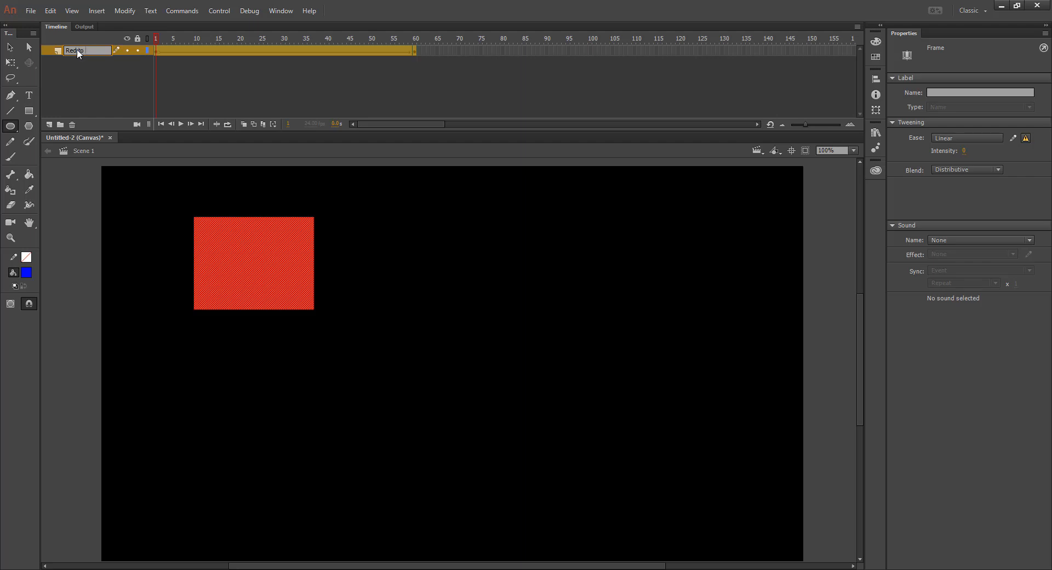
type("Red to Blue")
key("Return")
left_click(138, 51)
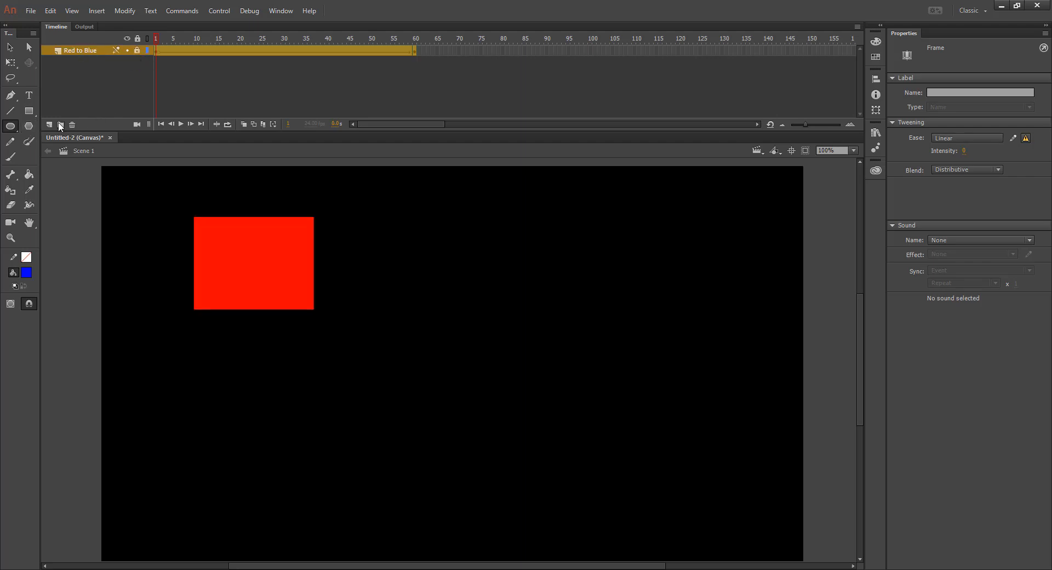
Step: Add a new layer above the first one and name it "Green to Yellow"
left_click(50, 125)
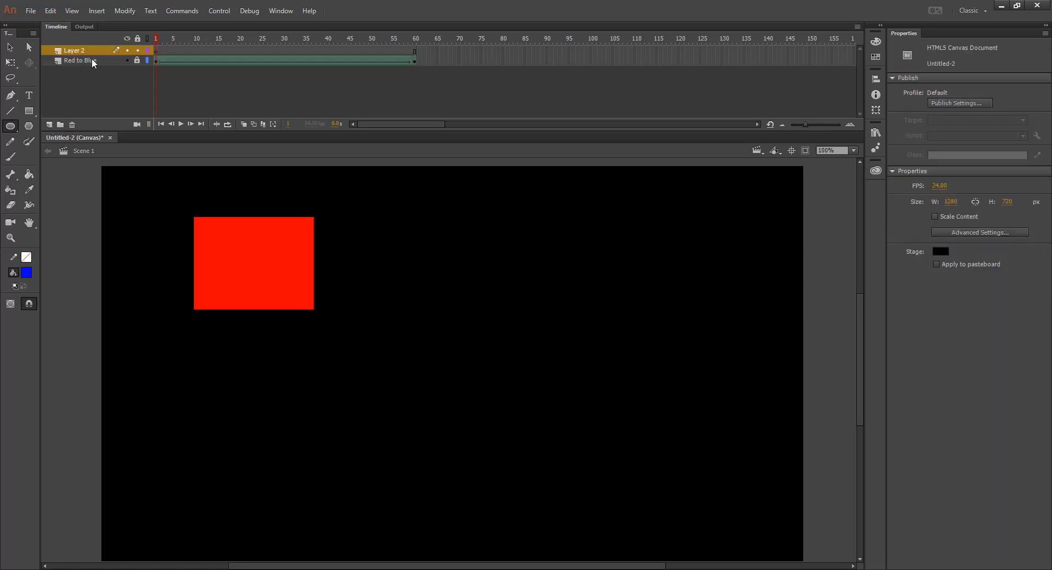
double_click(73, 51)
type("Green to Yellow")
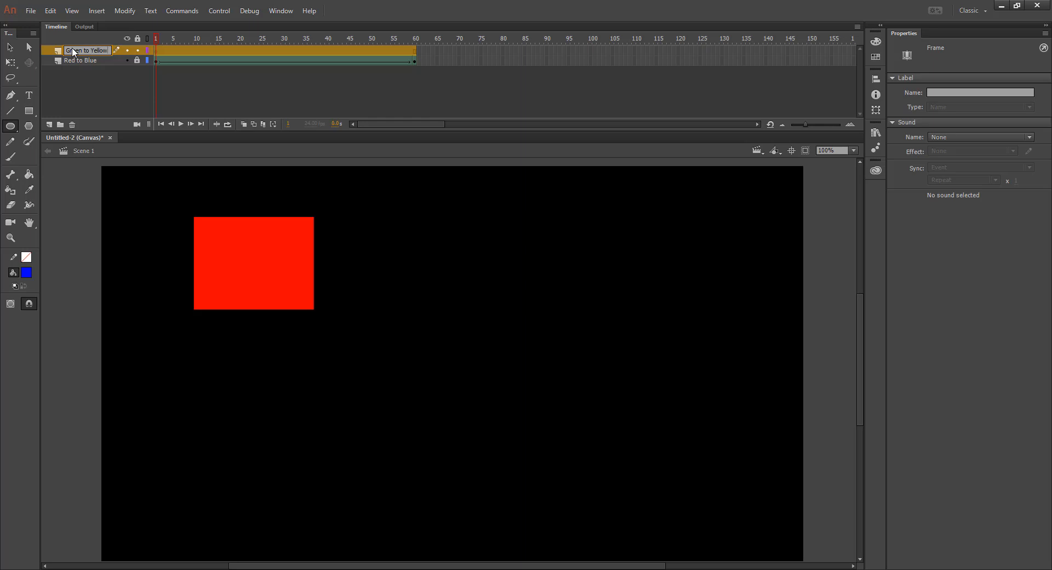
key("Return")
Step: Draw a five-pointed star about 231 × 219 px to the right of the red rectangle and fill it bright green
left_click(29, 126)
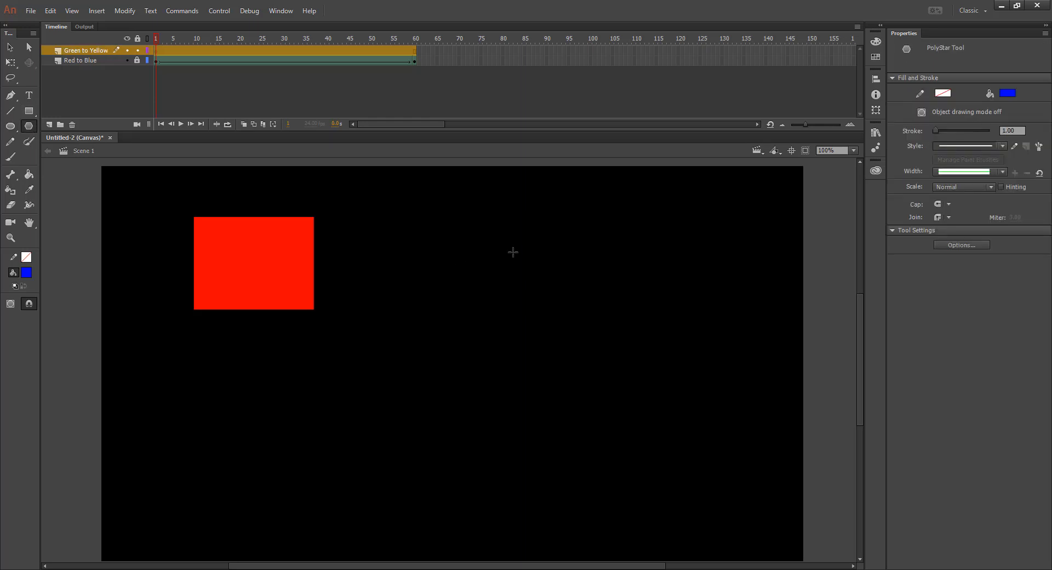
left_click_drag(511, 251, 556, 301)
key("v")
left_click(531, 266)
left_click(1007, 141)
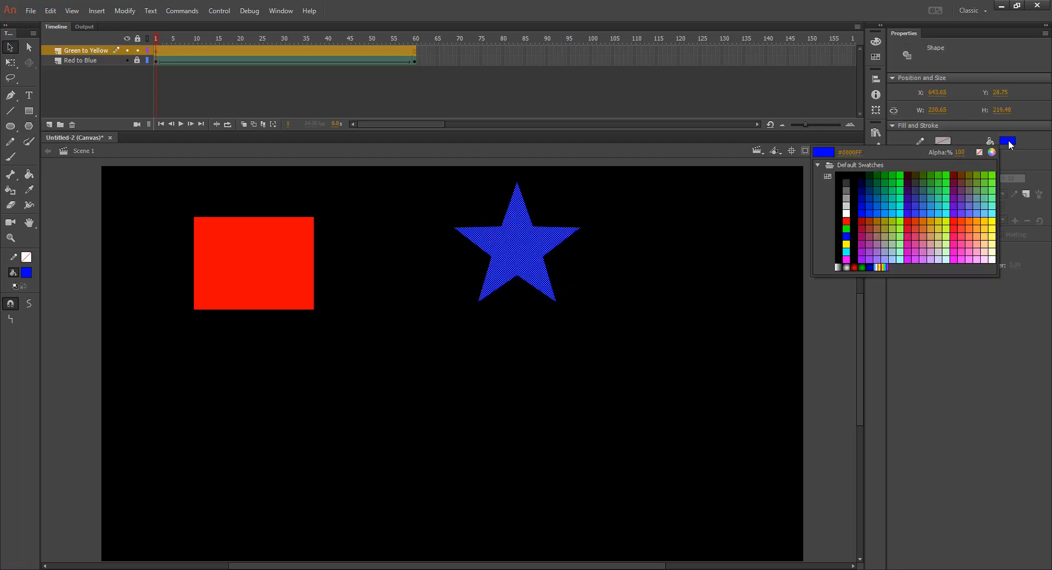
left_click(899, 176)
Step: Convert the green star to a Movie Clip symbol named "Green to Yellow"
right_click(525, 235)
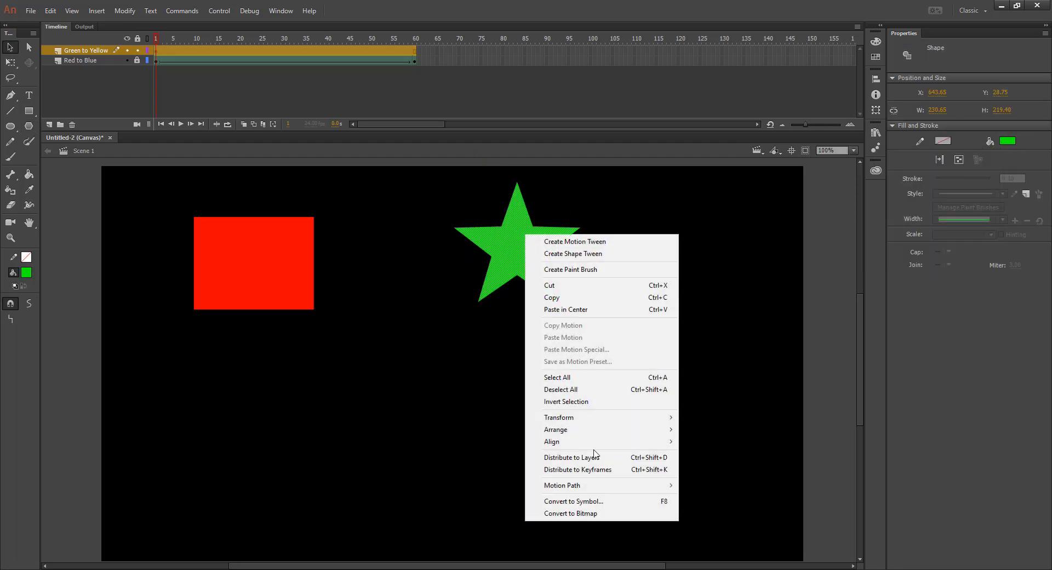
left_click(598, 501)
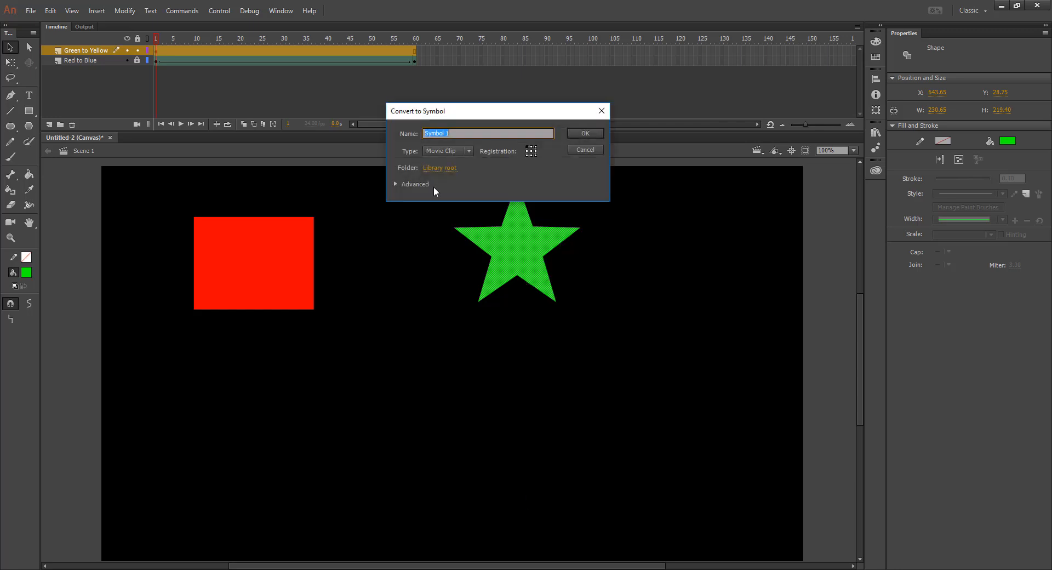
type("Green to Yellow")
key("Return")
Step: Inside the Green to Yellow symbol, create a shape tween on frame 1 and insert a blank keyframe at frame 60
double_click(507, 229)
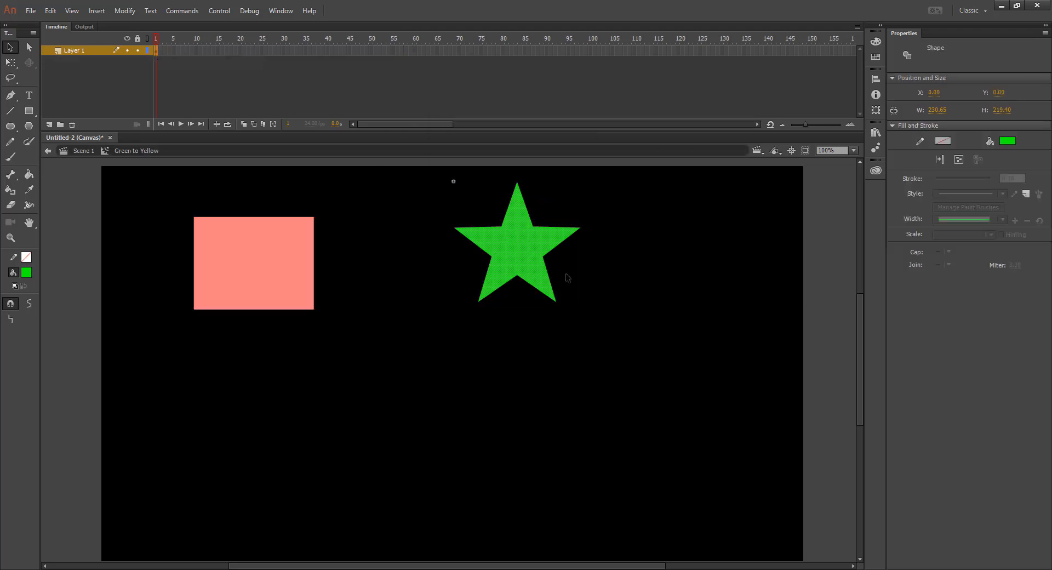
left_click(249, 277)
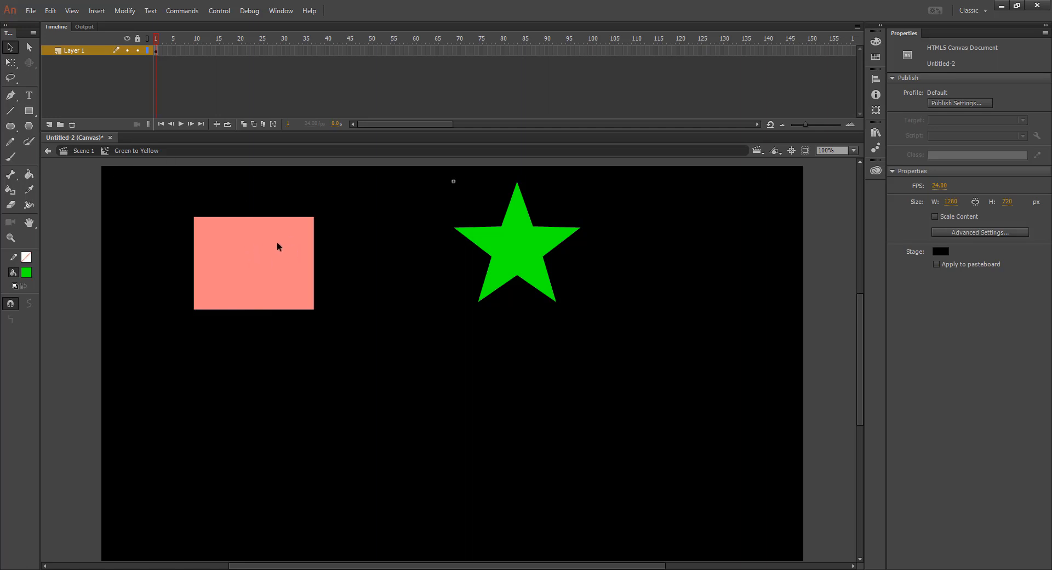
right_click(157, 51)
left_click(230, 63)
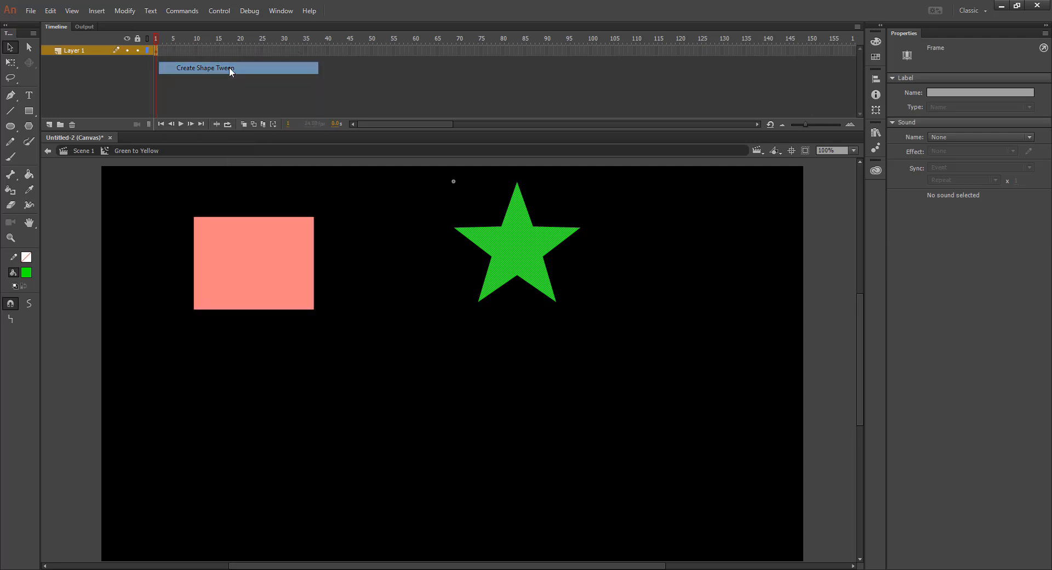
right_click(414, 50)
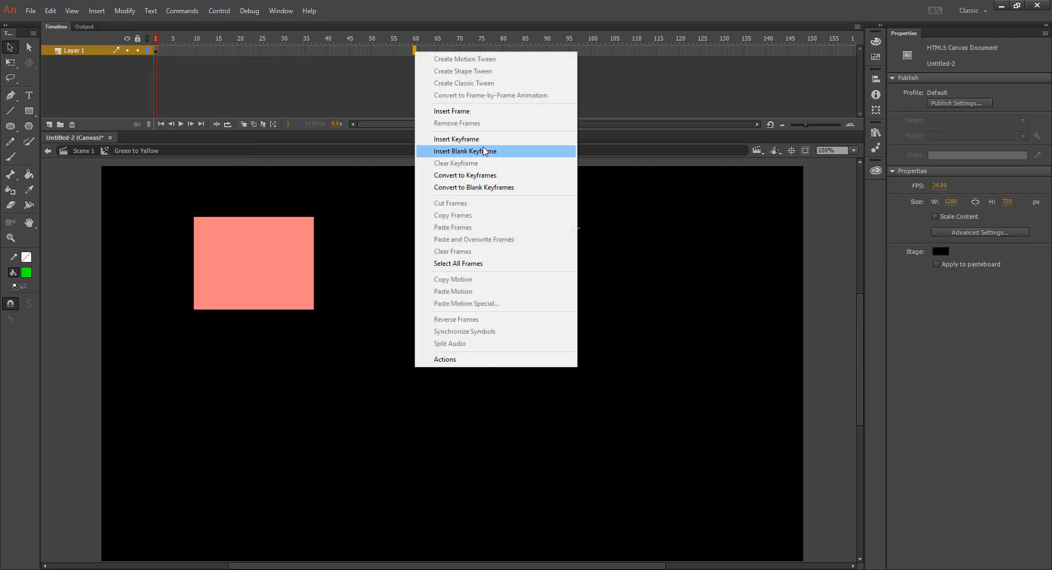
left_click(484, 151)
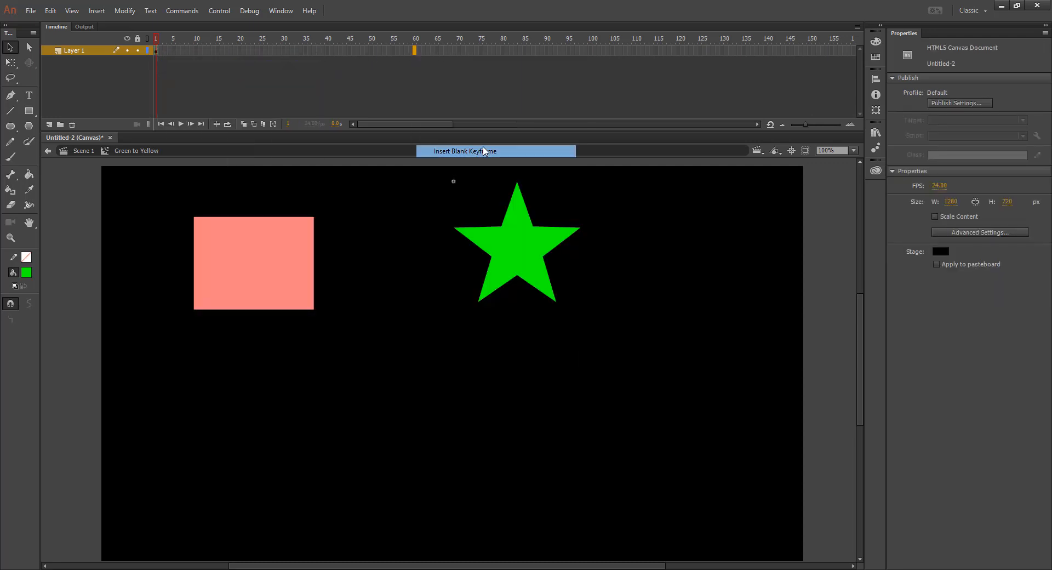
Step: Draw a yellow (#FFFF00) pentagon about 203 × 213 px on frame 60 with the PolyStar tool's polygon style
left_click(32, 125)
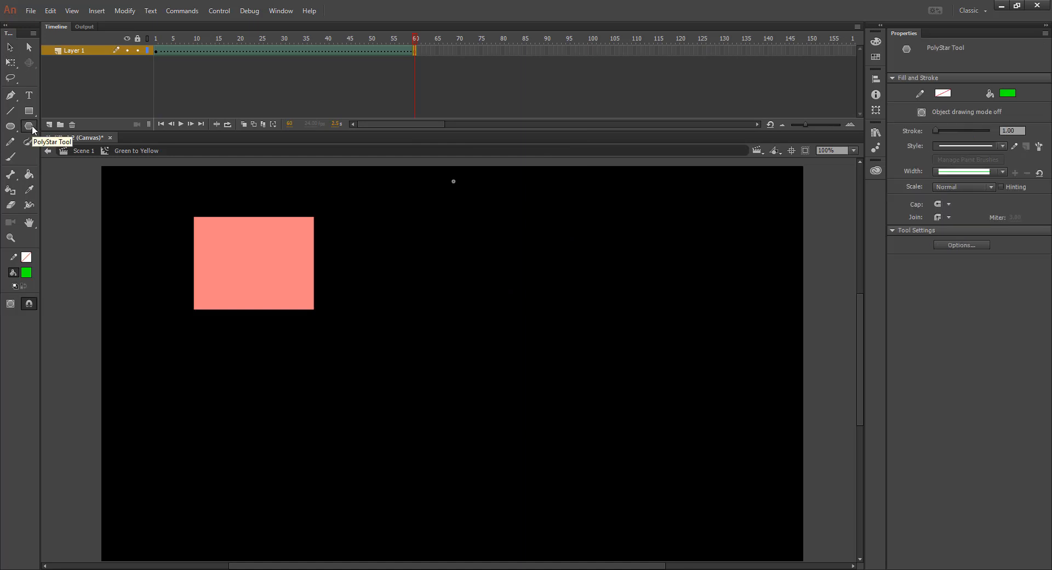
left_click(1007, 93)
left_click(846, 197)
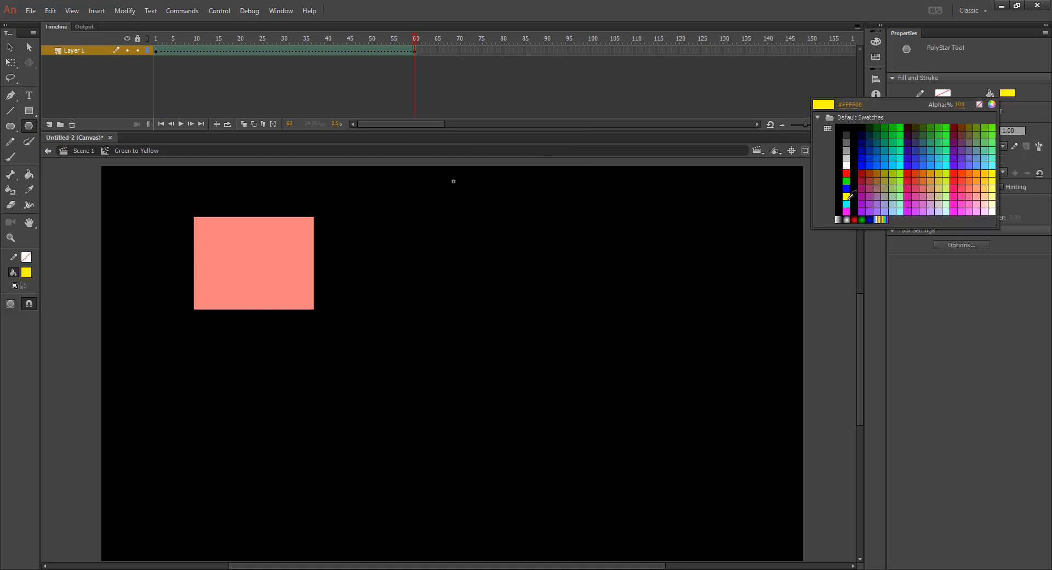
left_click(961, 245)
left_click(539, 265)
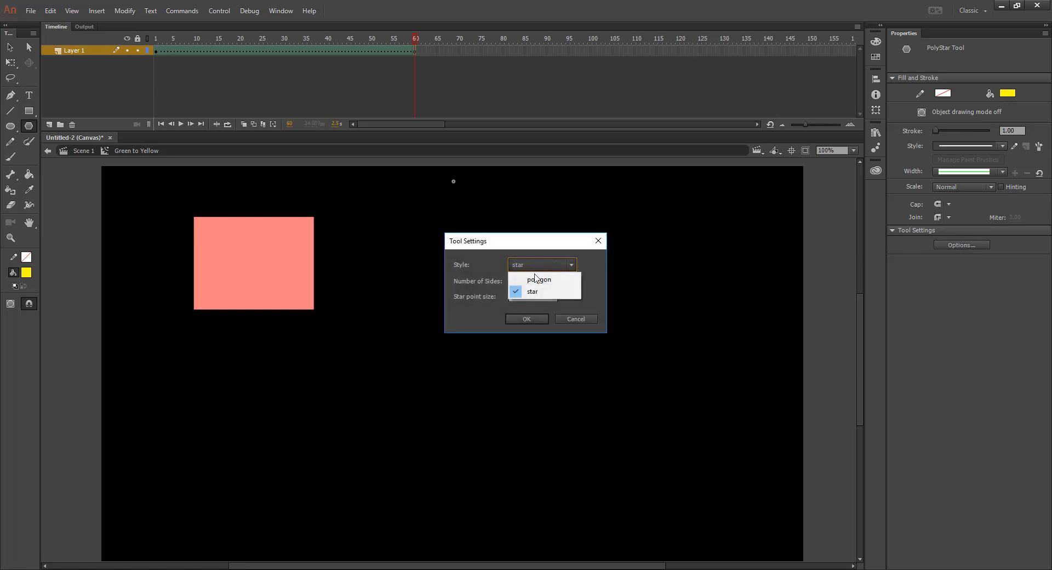
left_click(536, 279)
left_click(533, 320)
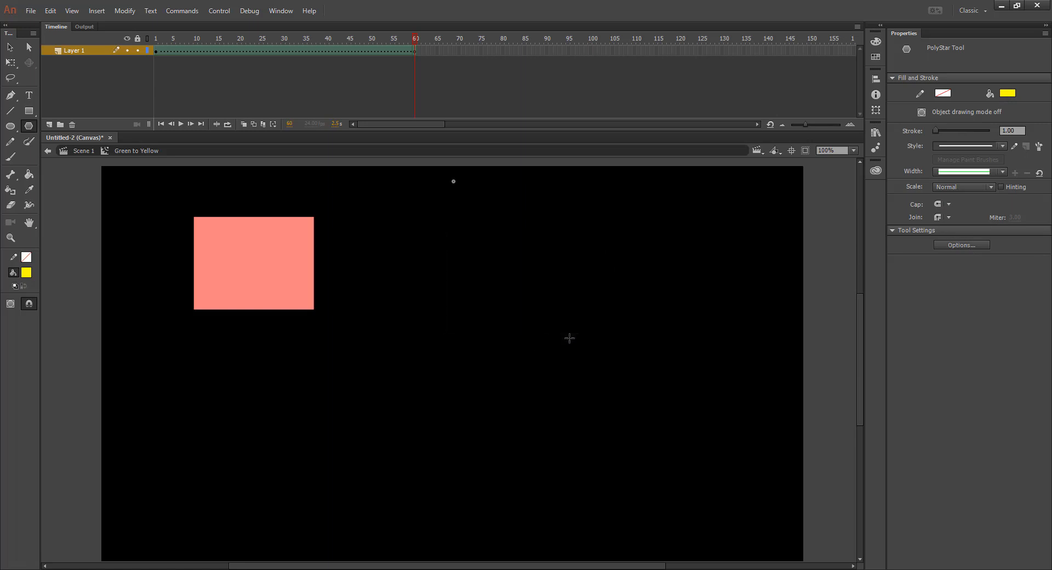
left_click_drag(486, 209, 523, 239)
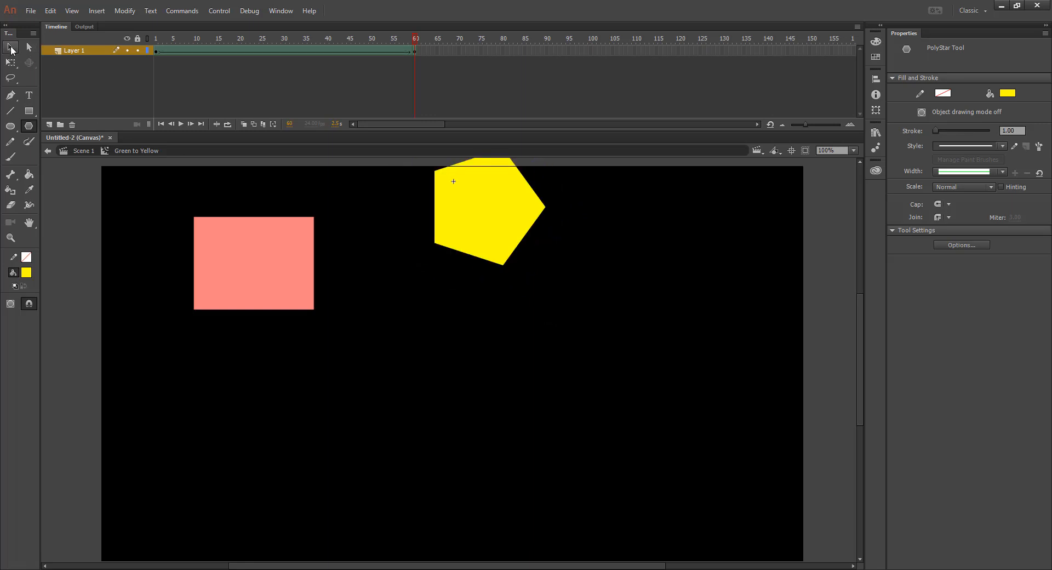
Step: Position the yellow pentagon at X 0, Y 0 within the symbol
left_click(11, 48)
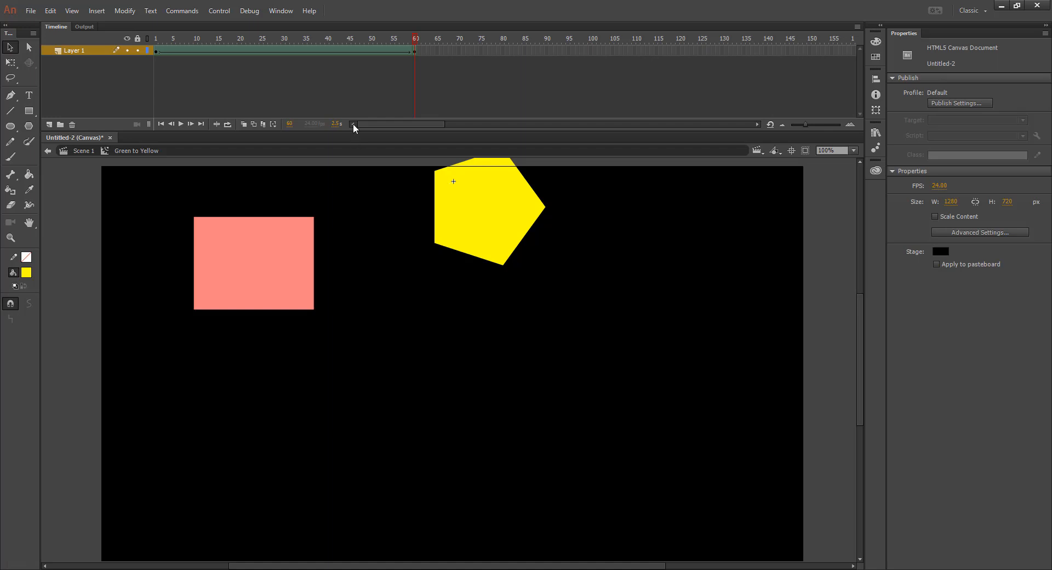
left_click(489, 211)
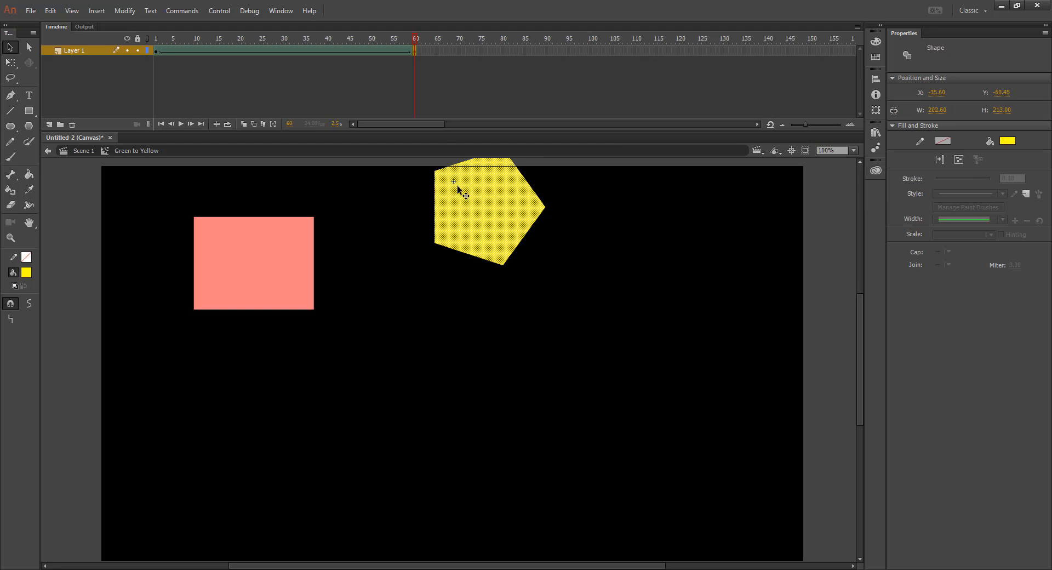
left_click(952, 91)
type("0")
key("Tab")
type("0")
key("Tab")
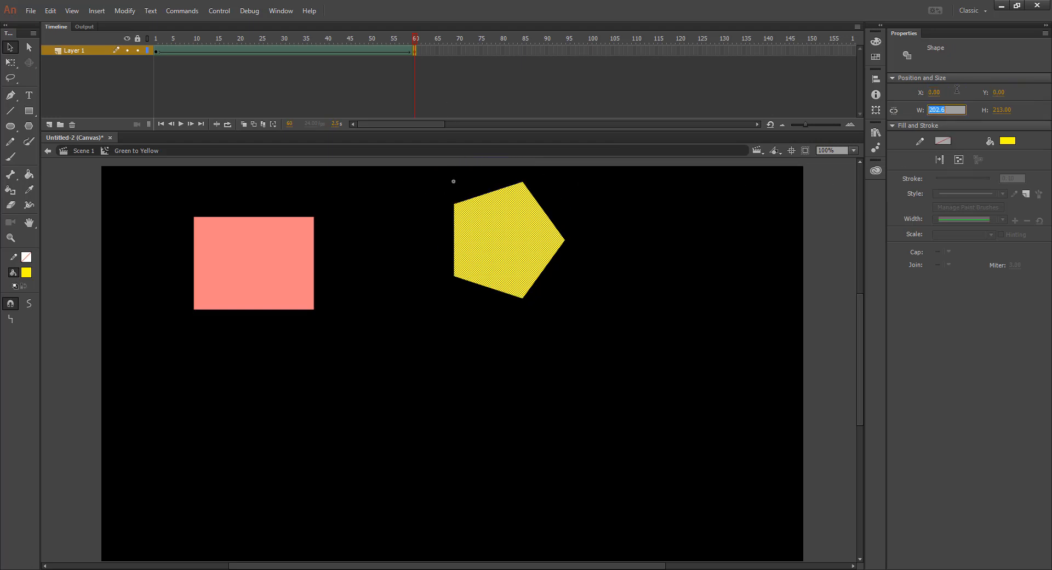
Step: Preview the star-to-pentagon shape tween from frame 1 inside the symbol and return to Scene 1
left_click(157, 39)
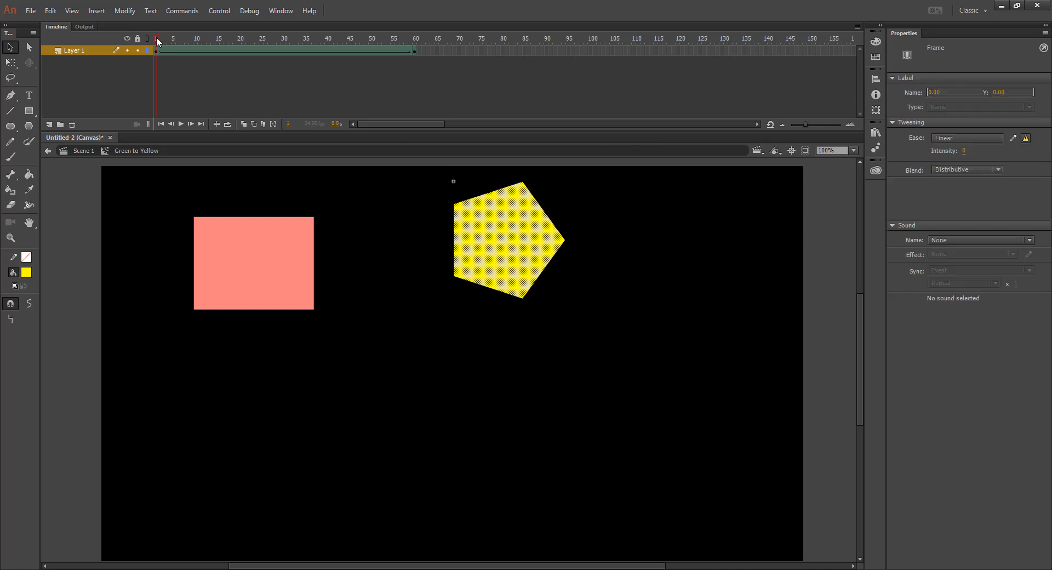
left_click_drag(160, 41, 119, 66)
left_click(82, 151)
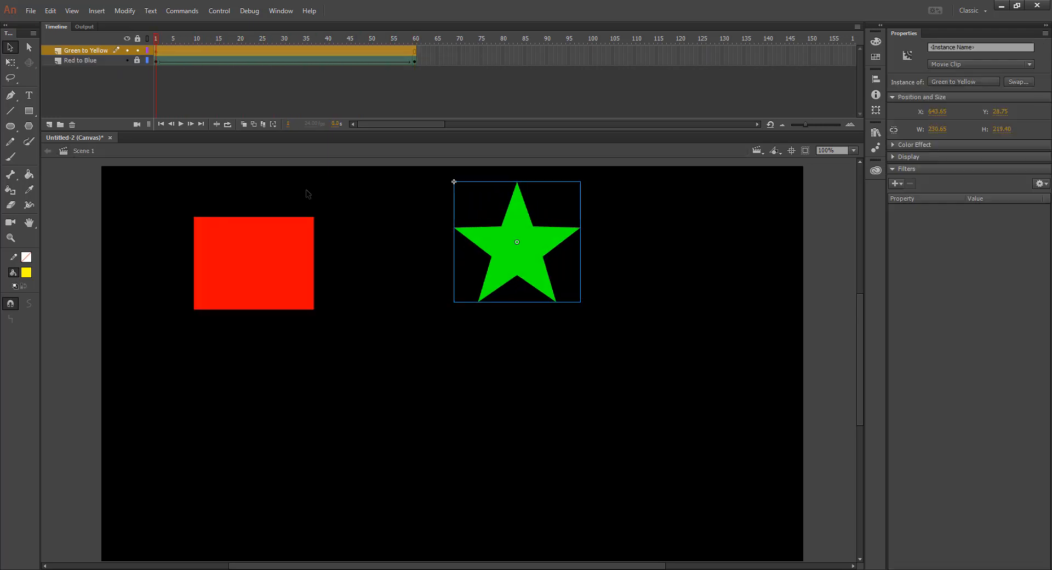
Step: Play the Scene 1 timeline and compare its playback with a test of the movie in the browser
left_click(366, 280)
key("Return")
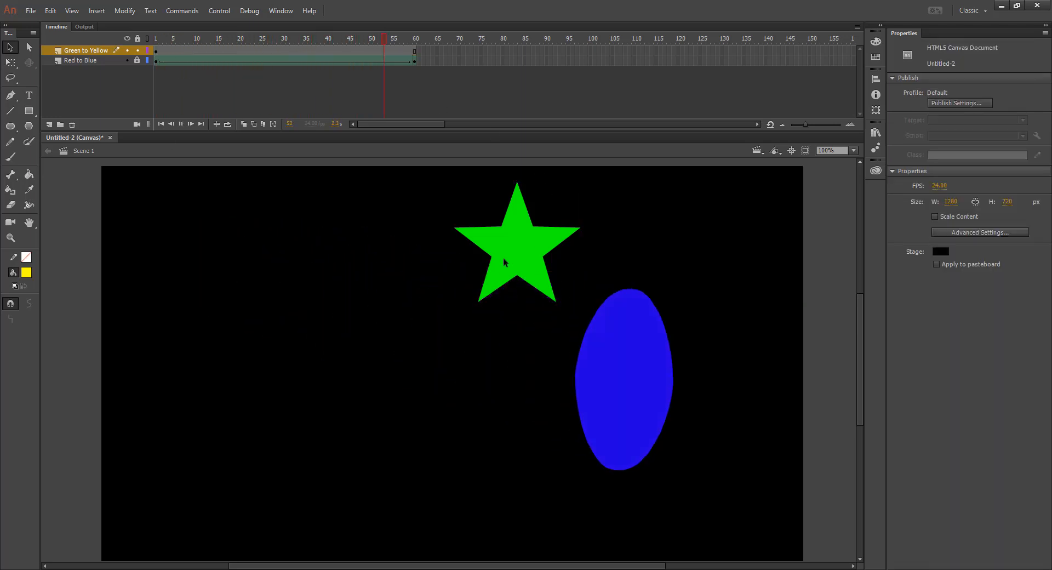
left_click(520, 251)
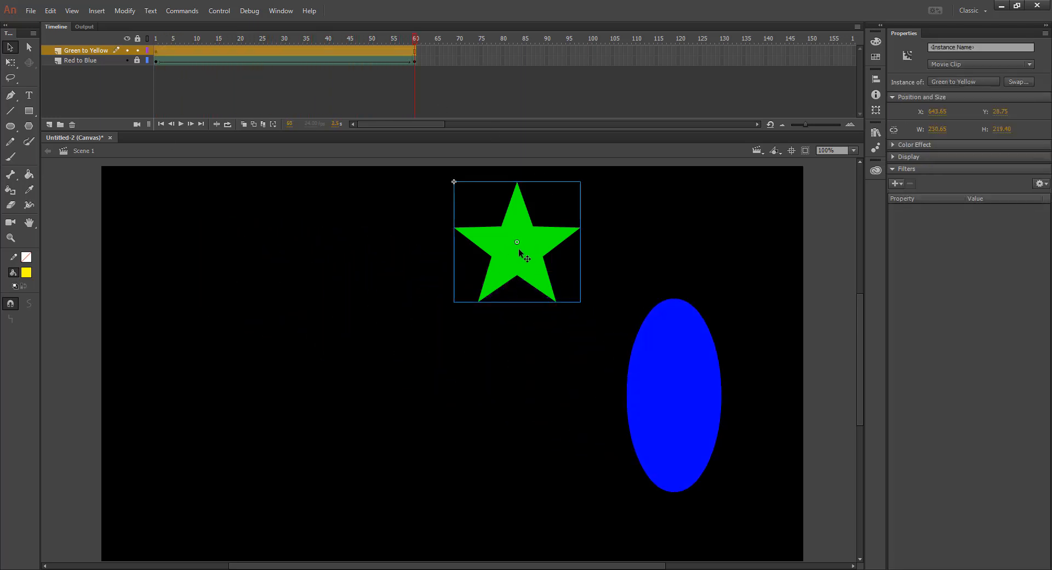
key("ctrl+Return")
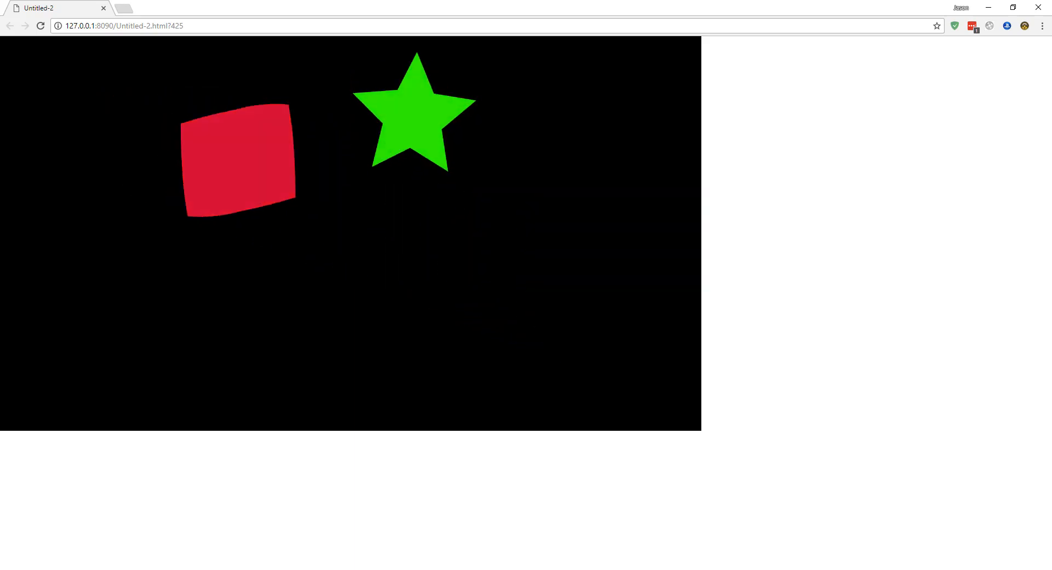
left_click(104, 8)
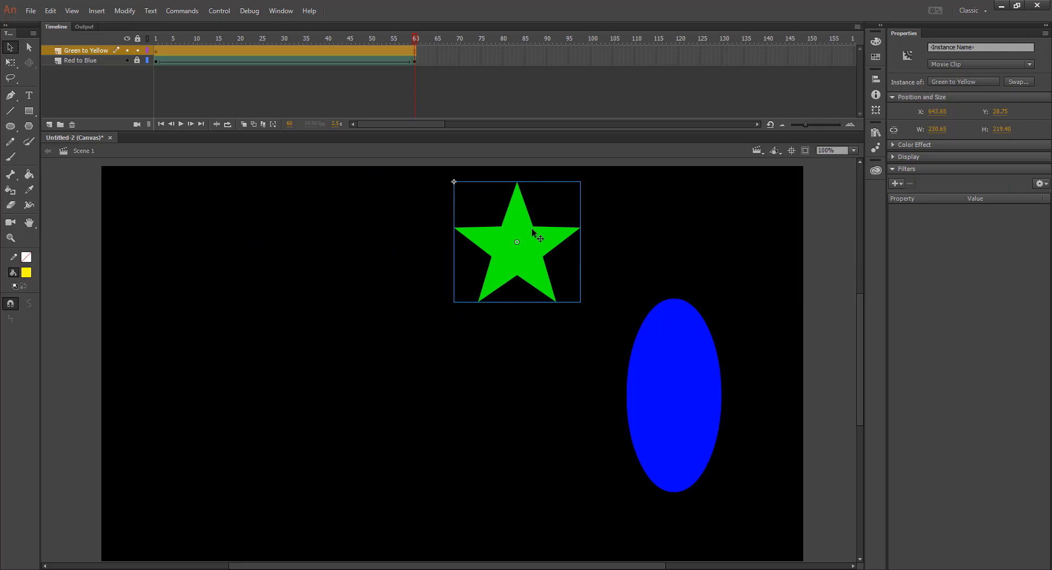
left_click(567, 249)
key("Return")
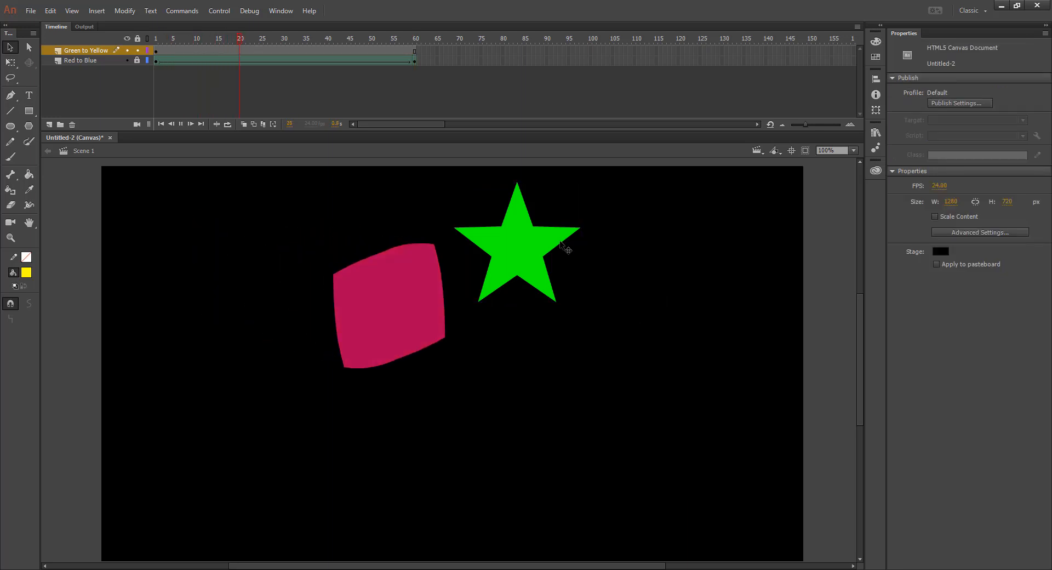
Step: Create a motion tween for the Green to Yellow movie clip and move it to about X 113, Y 435 on frame 60
left_click(521, 238)
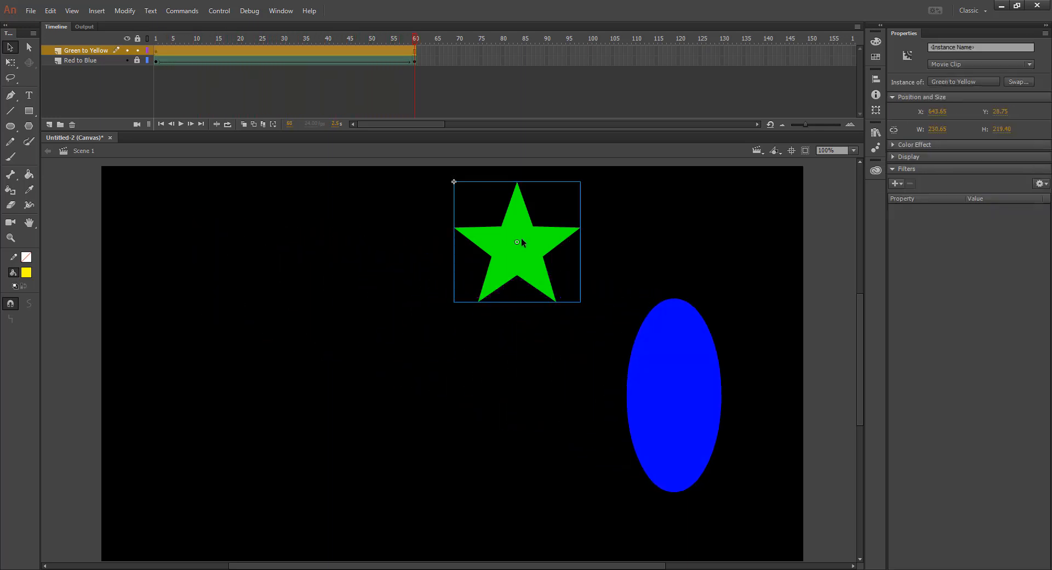
right_click(525, 239)
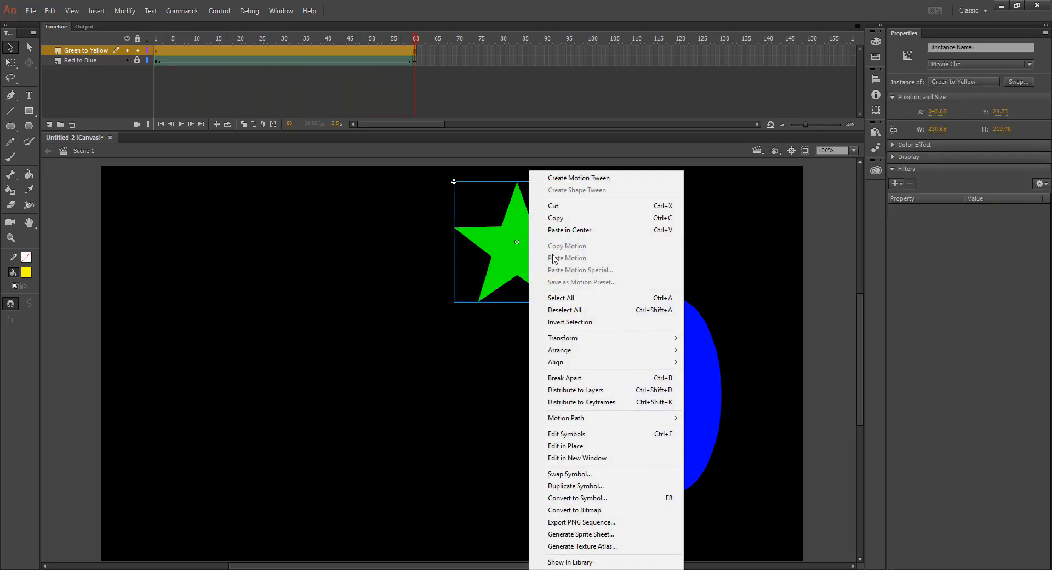
left_click(570, 177)
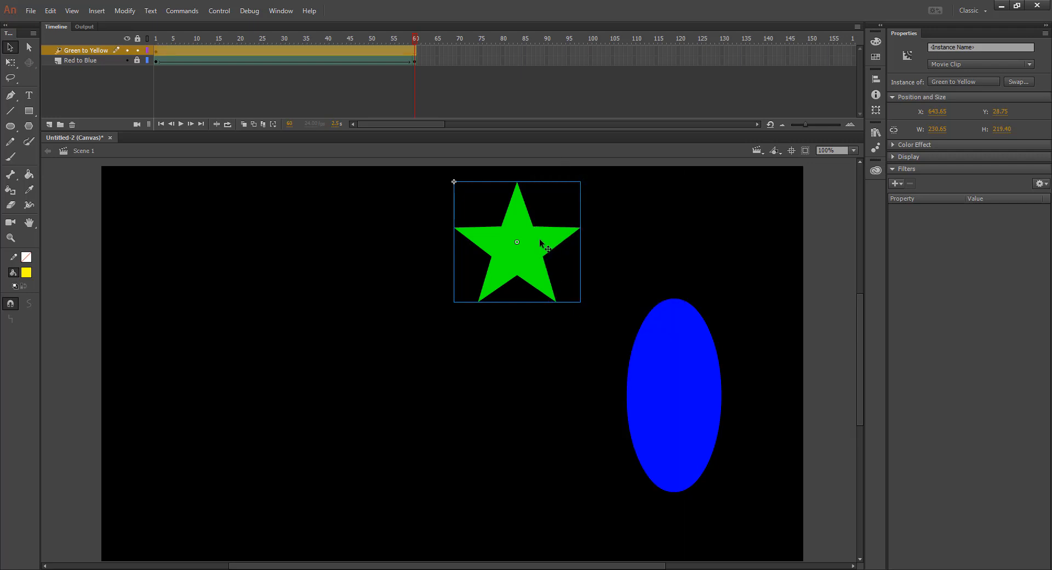
left_click_drag(539, 238, 249, 461)
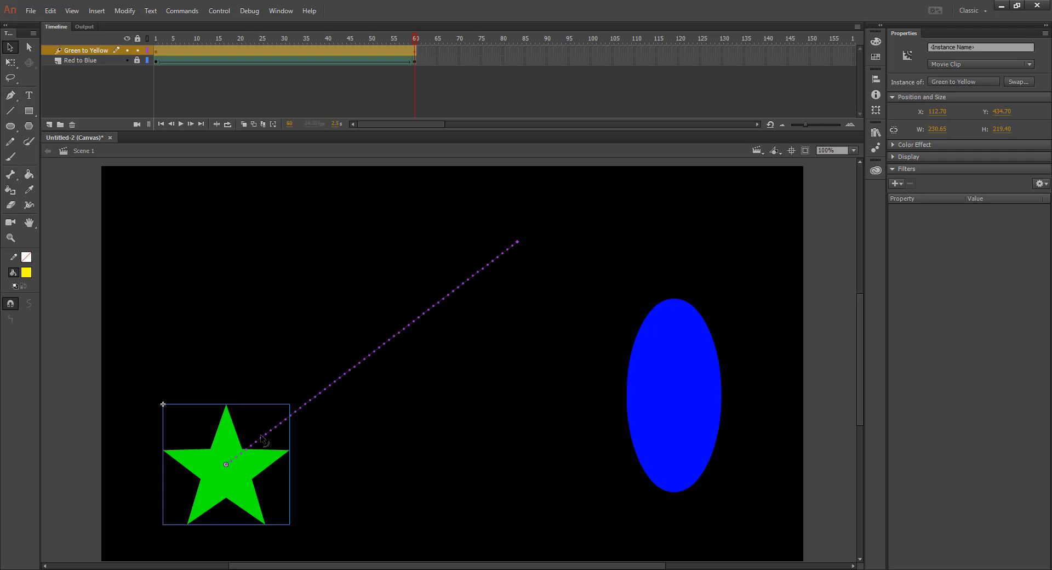
Step: Bend the star's motion path into a curve bulging toward the stage's lower right and test the movie in the browser
left_click_drag(375, 362, 512, 428)
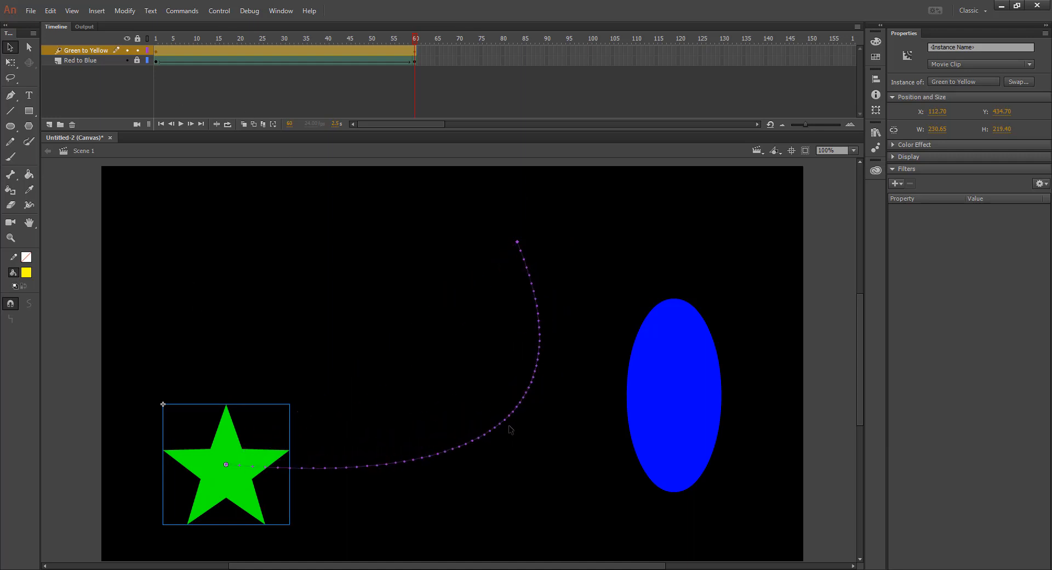
key("ctrl+Return")
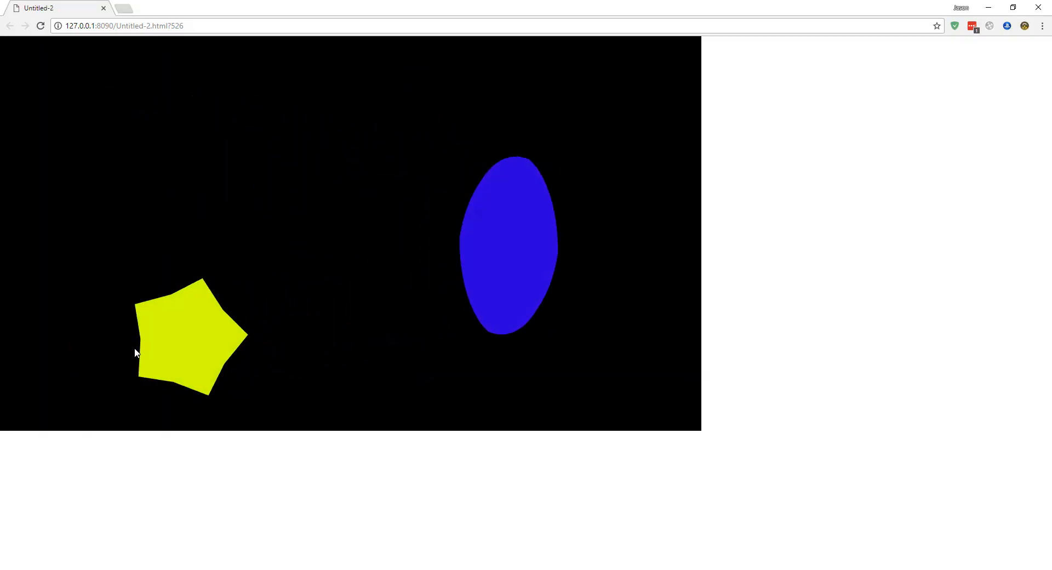
left_click(103, 8)
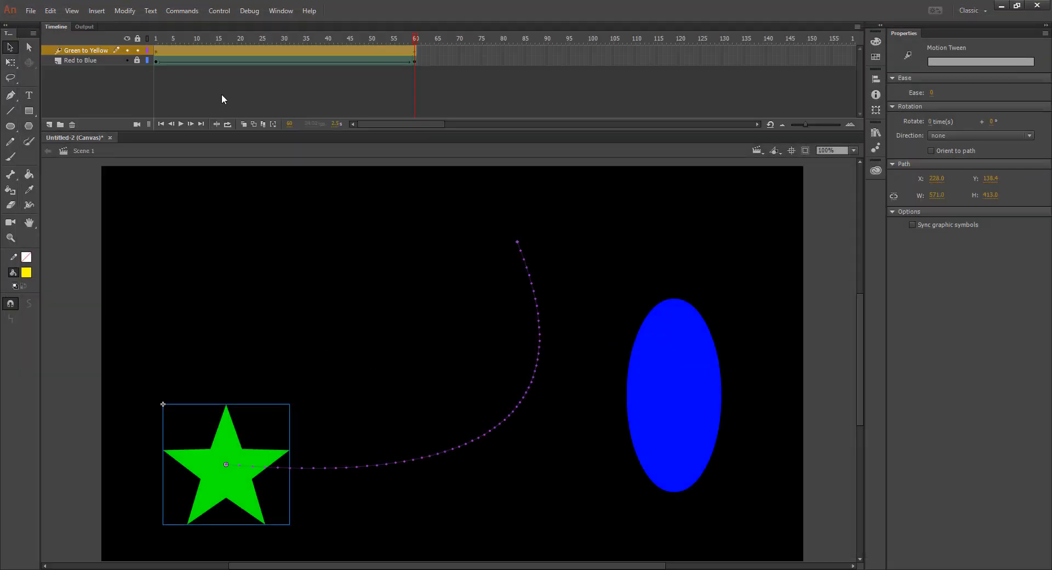
Step: Set the star's motion tween to rotate 1 time and test the movie in the browser
left_click(524, 263)
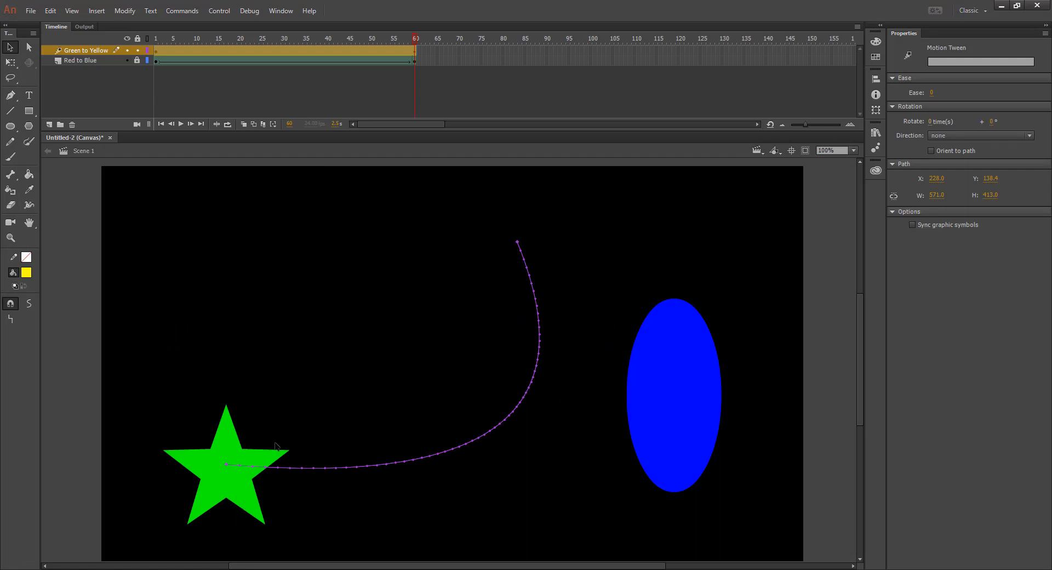
left_click(930, 121)
type("1")
key("Return")
key("ctrl+Return")
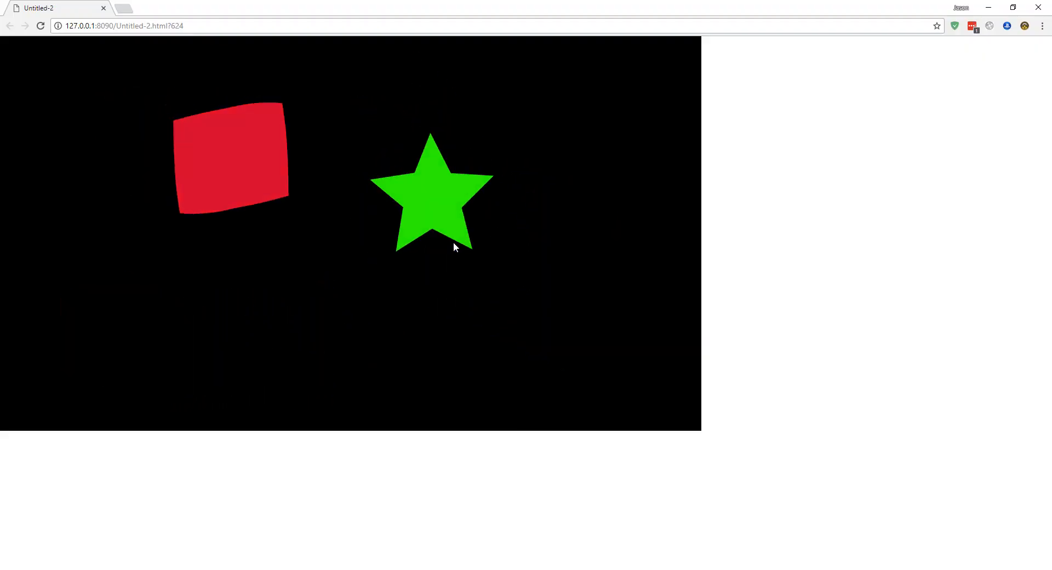